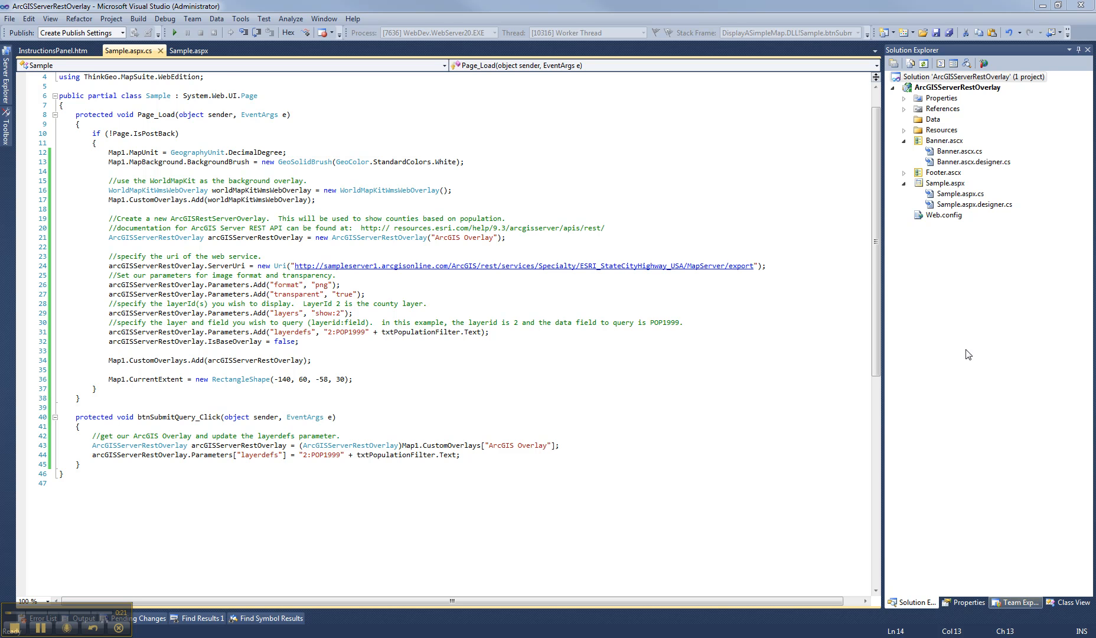
# - Run the sample web application and enter the population filter '< 10000'
pyautogui.click(175, 34)
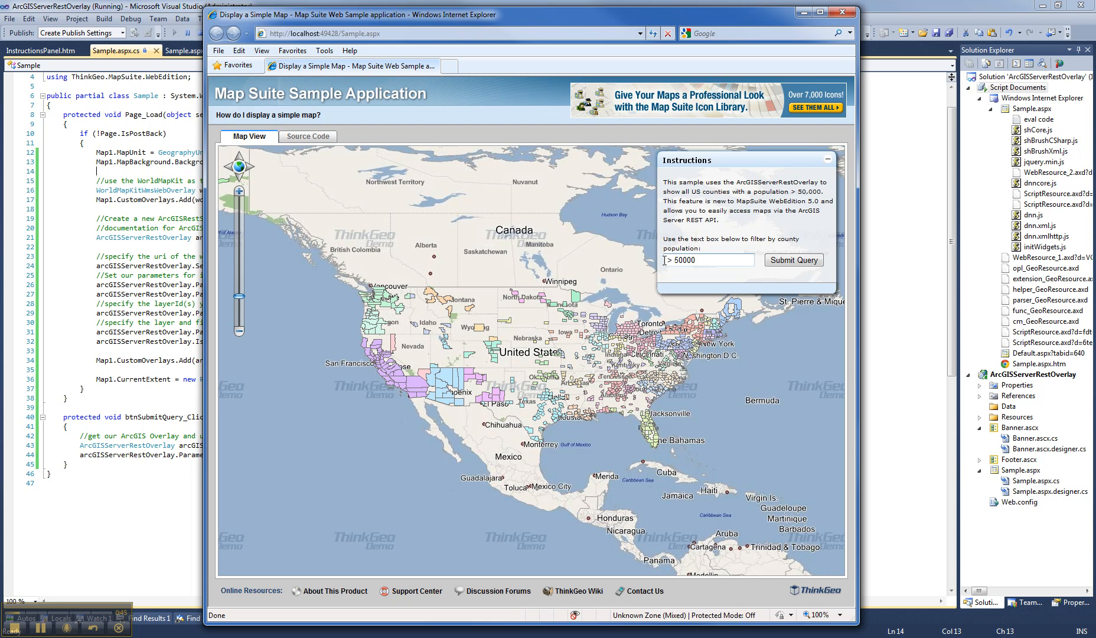
pyautogui.click(720, 260)
pyautogui.hotkey('ctrl', 'a')
pyautogui.write('< ')
pyautogui.write('1000')
pyautogui.write('0')
# - Submit the county query to show matching counties, then close the sample
pyautogui.click(793, 260)
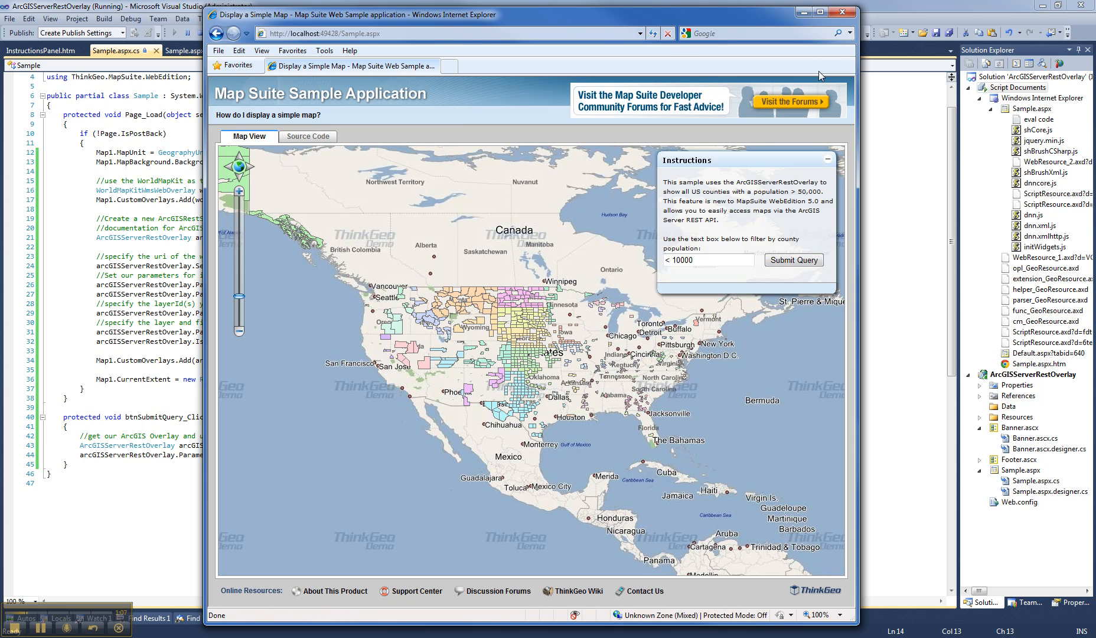
pyautogui.click(839, 14)
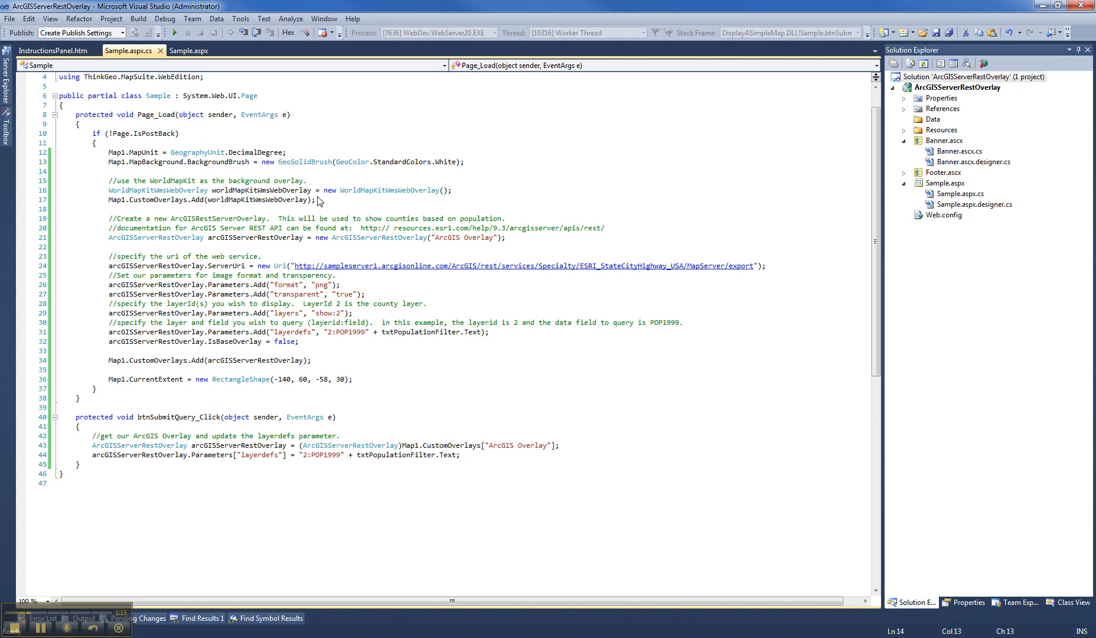
pyautogui.moveTo(316, 199); pyautogui.dragTo(154, 199)
pyautogui.moveTo(61, 199); pyautogui.dragTo(58, 190)
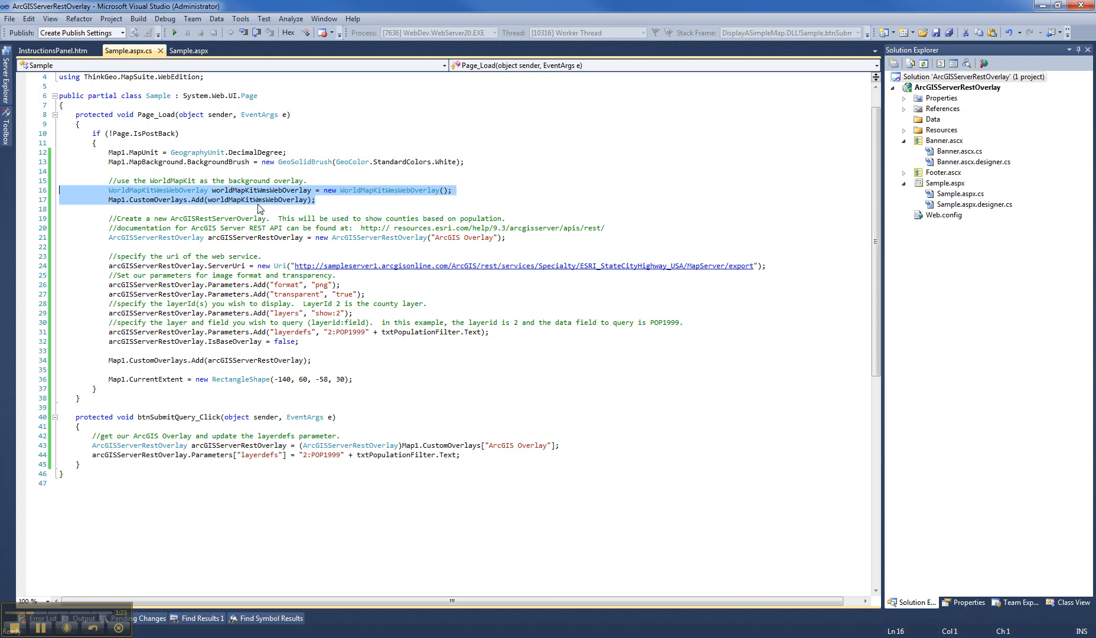
pyautogui.click(154, 239)
pyautogui.doubleClick(143, 238)
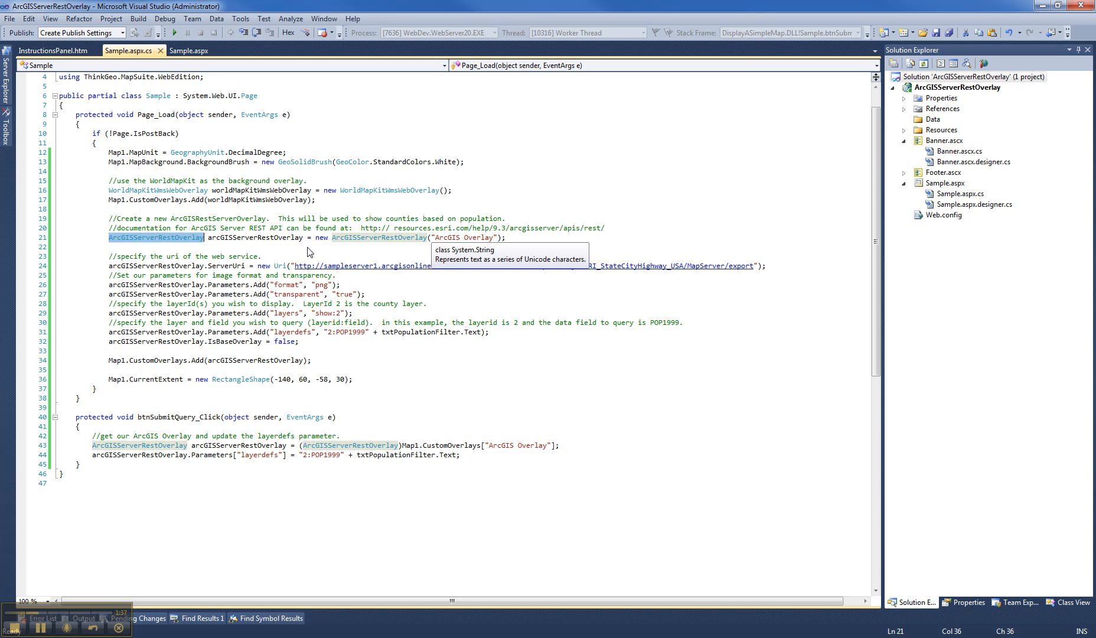
pyautogui.doubleClick(226, 265)
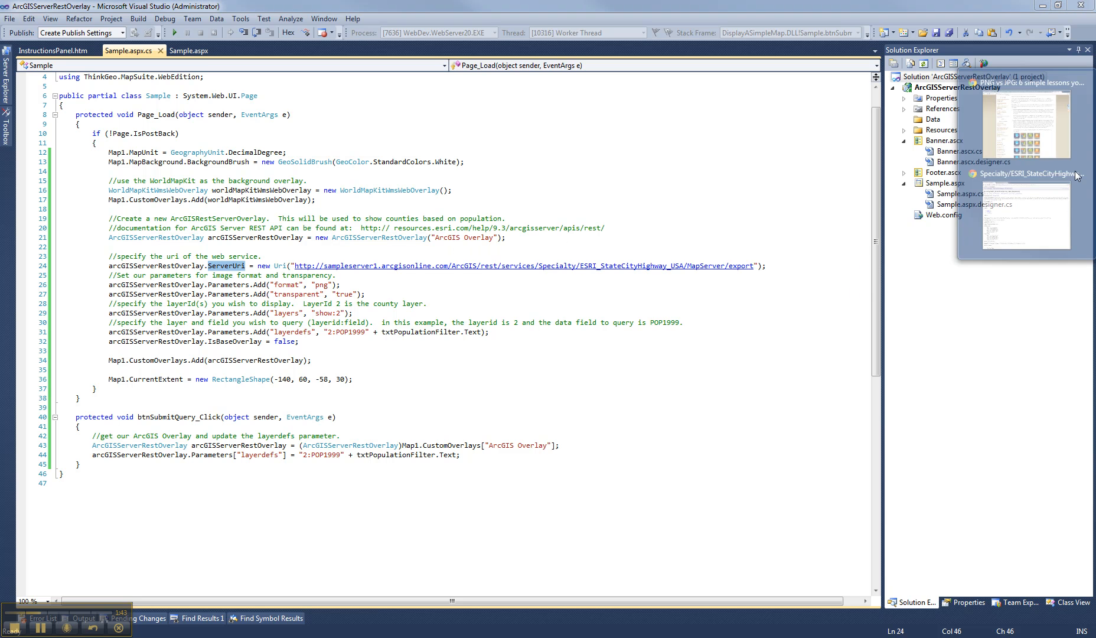
# - Show the ArcGIS Services Directory page and highlight the ushigh, states, counties layer list
pyautogui.click(1019, 171)
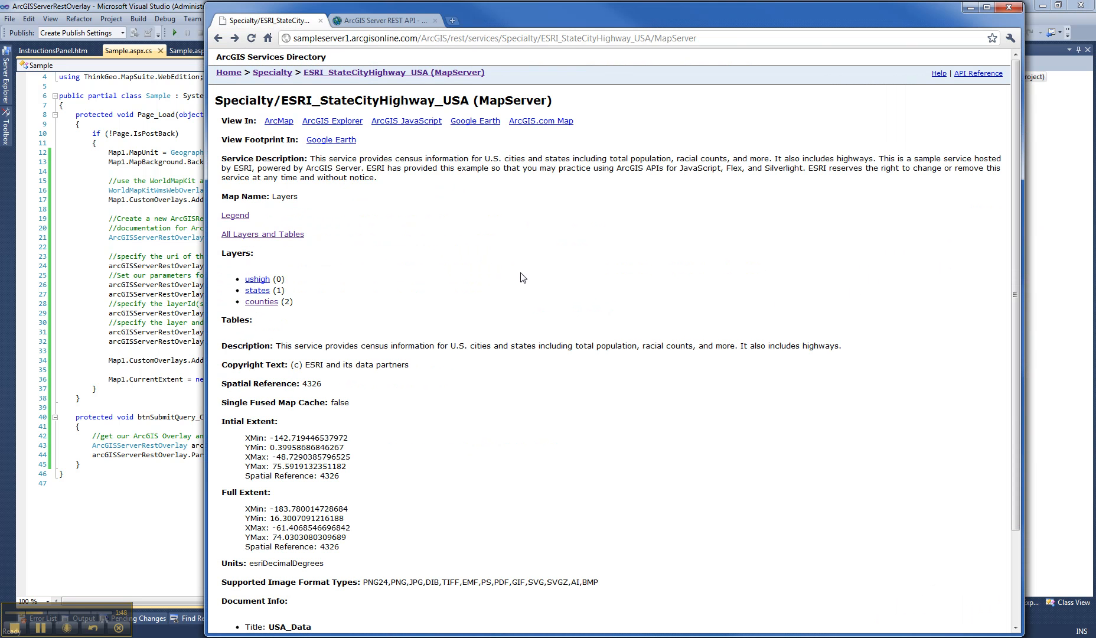
pyautogui.scroll(-3, 522, 278)
pyautogui.moveTo(295, 189); pyautogui.dragTo(235, 163)
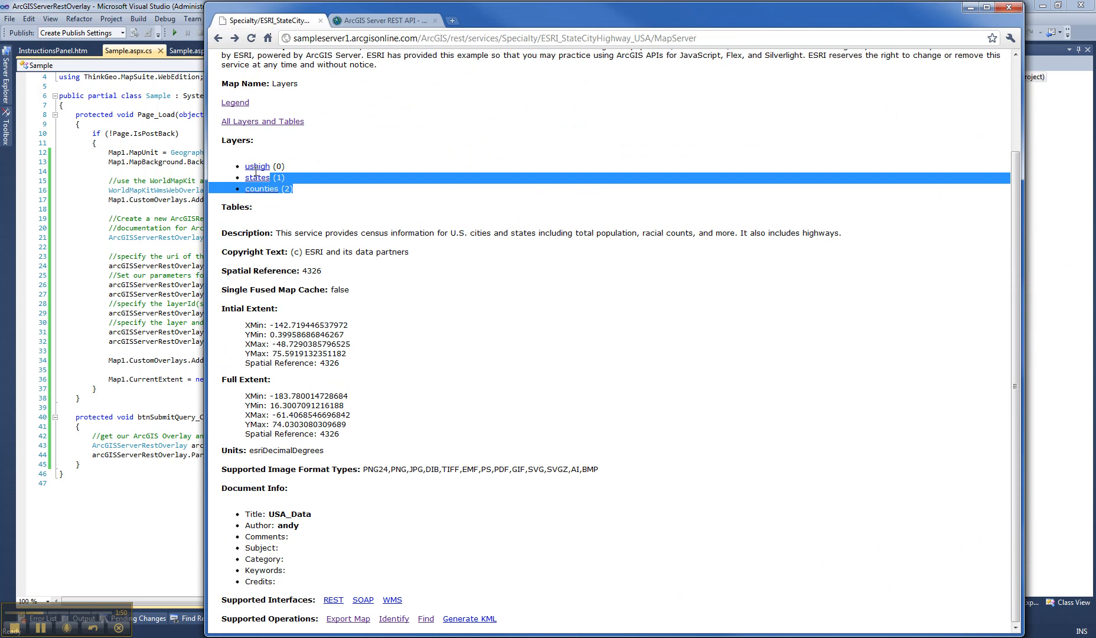
pyautogui.click(334, 176)
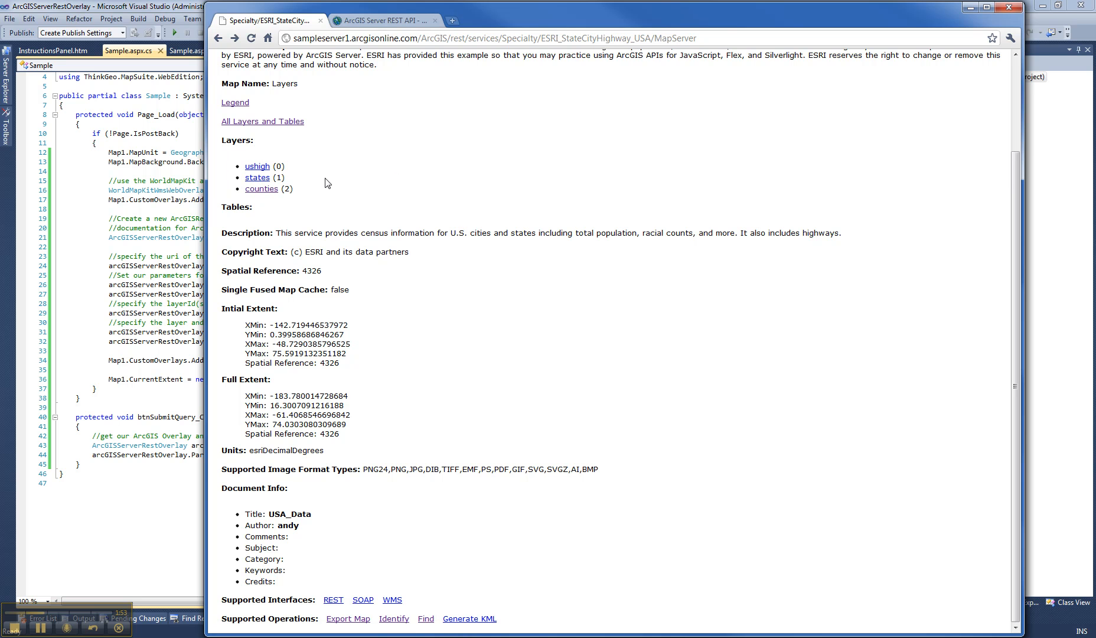
pyautogui.click(170, 12)
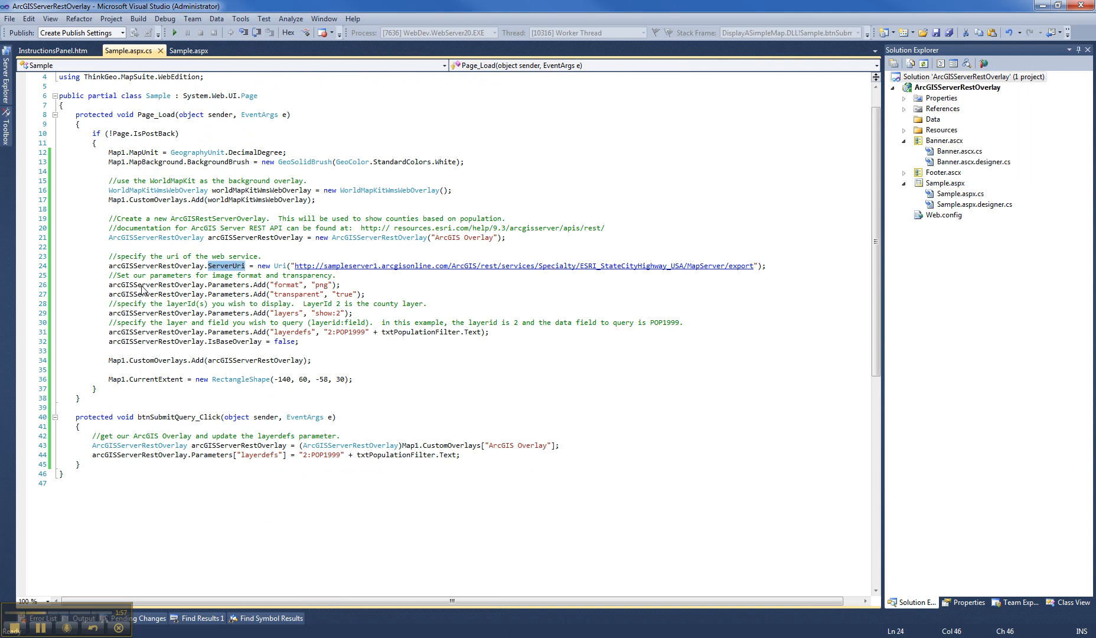
pyautogui.click(192, 286)
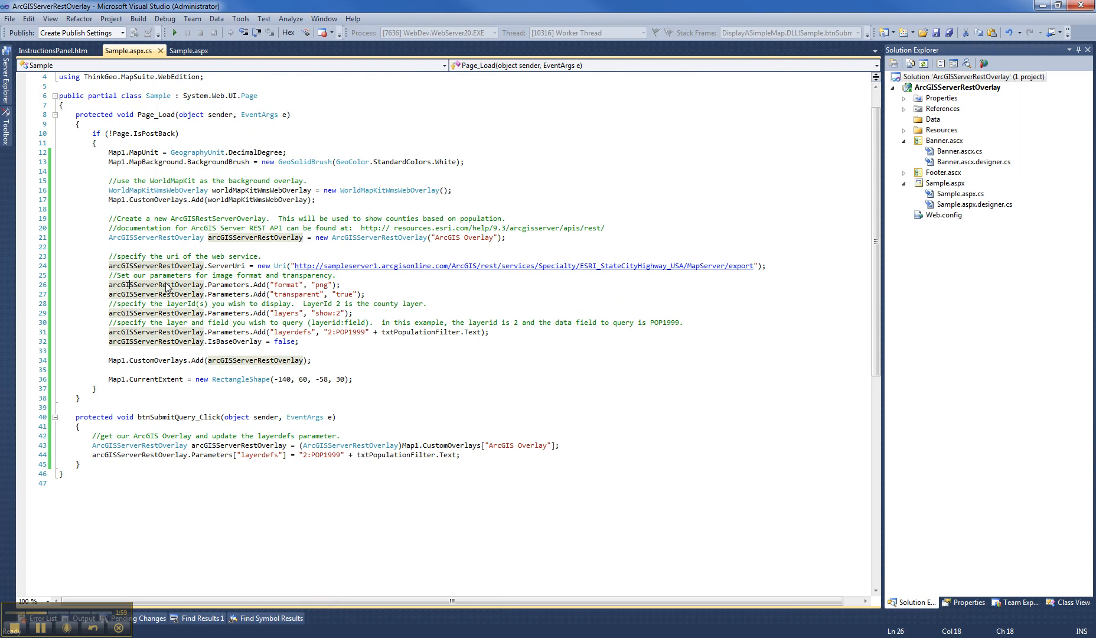
pyautogui.doubleClick(232, 286)
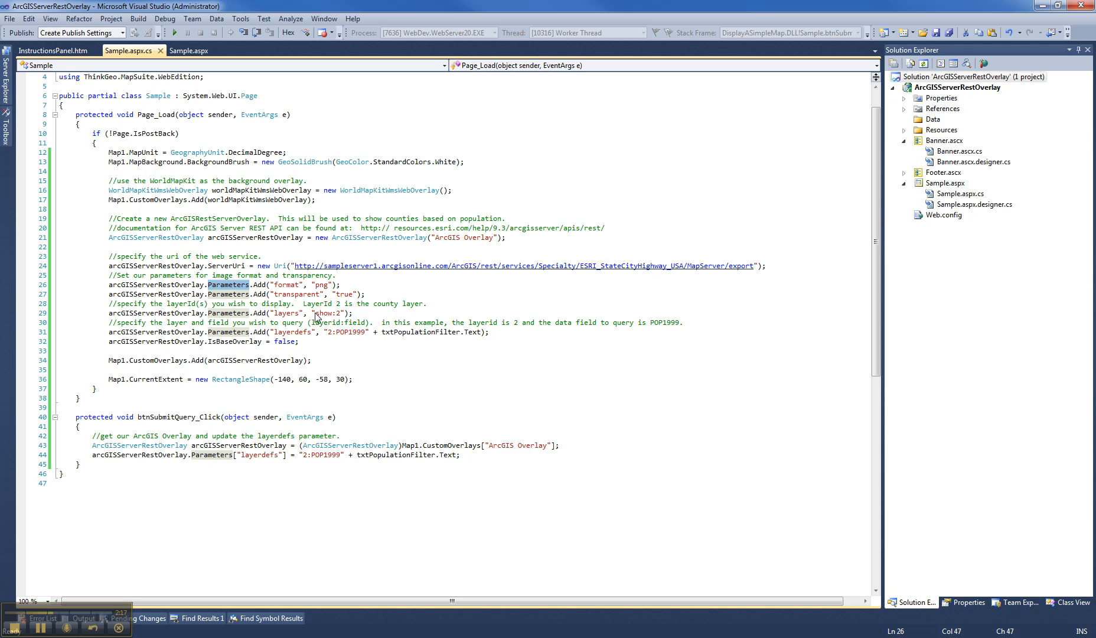
pyautogui.moveTo(316, 314); pyautogui.dragTo(342, 319)
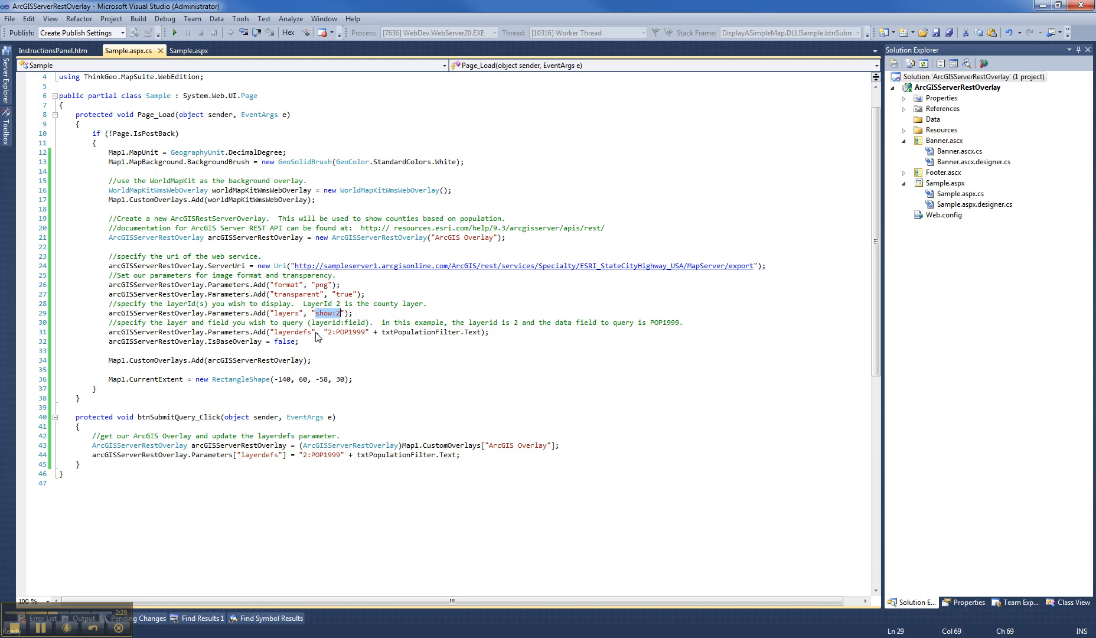
pyautogui.doubleClick(293, 332)
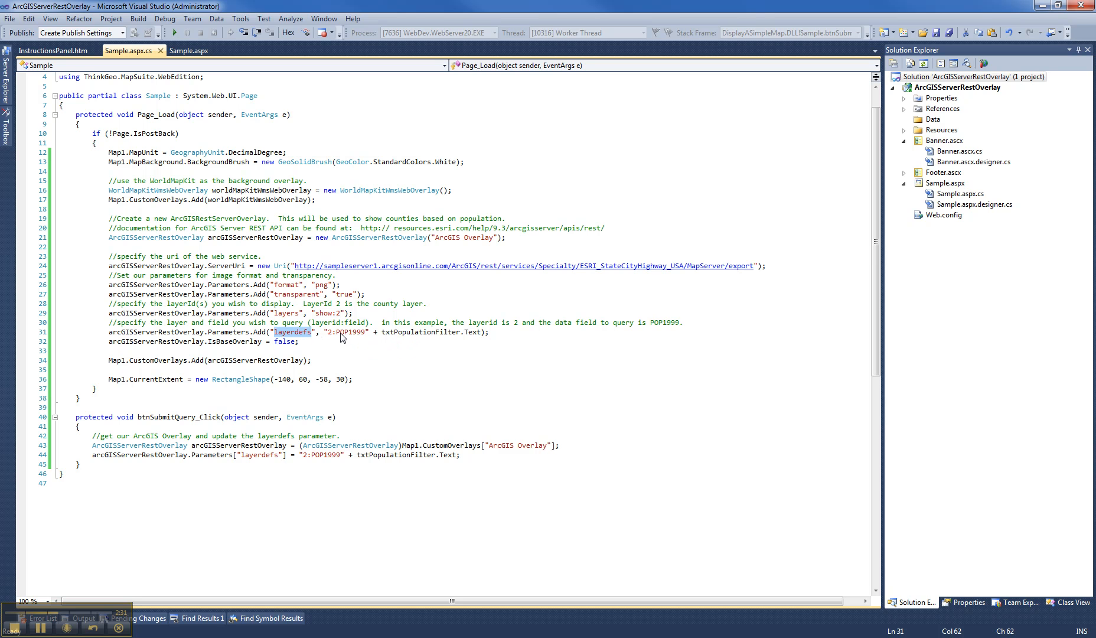
pyautogui.click(331, 333)
pyautogui.moveTo(329, 333); pyautogui.dragTo(370, 334)
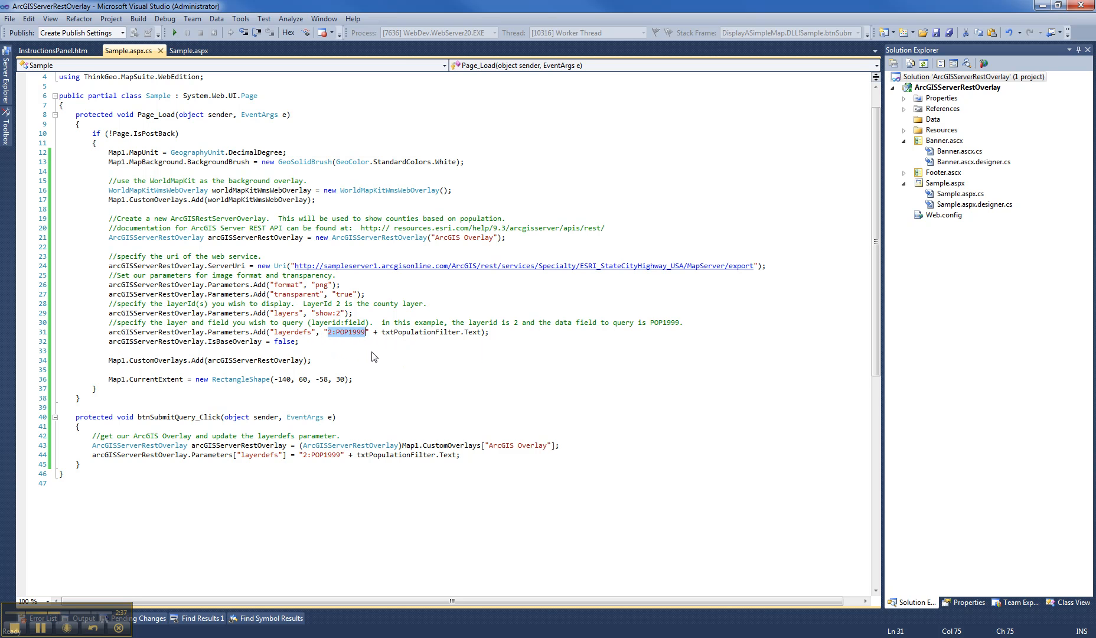
pyautogui.moveTo(382, 332); pyautogui.dragTo(481, 336)
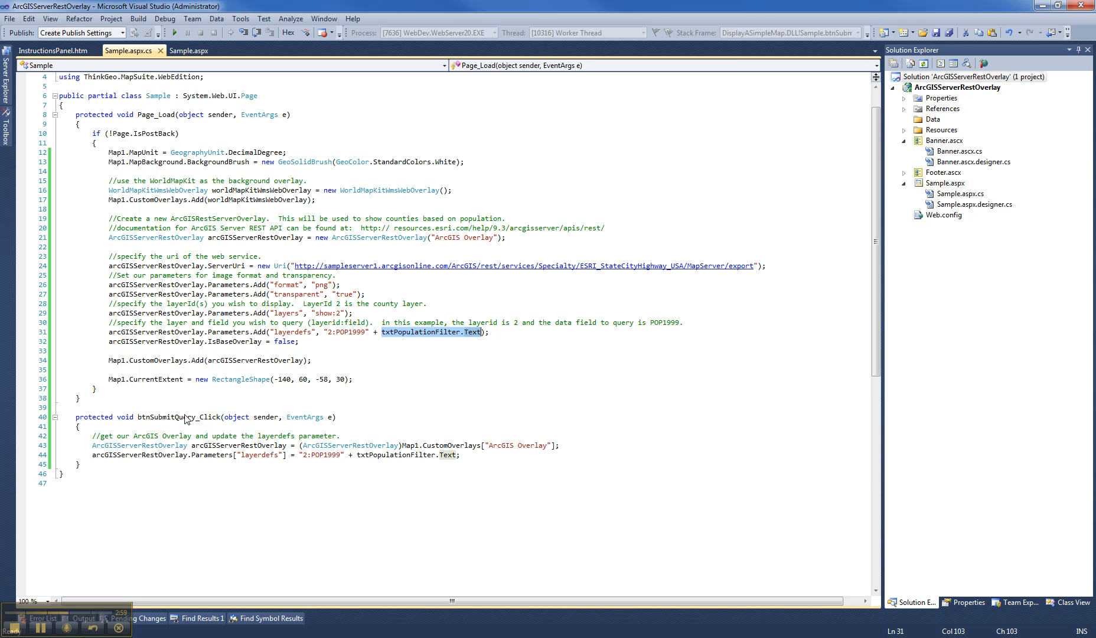
pyautogui.doubleClick(239, 446)
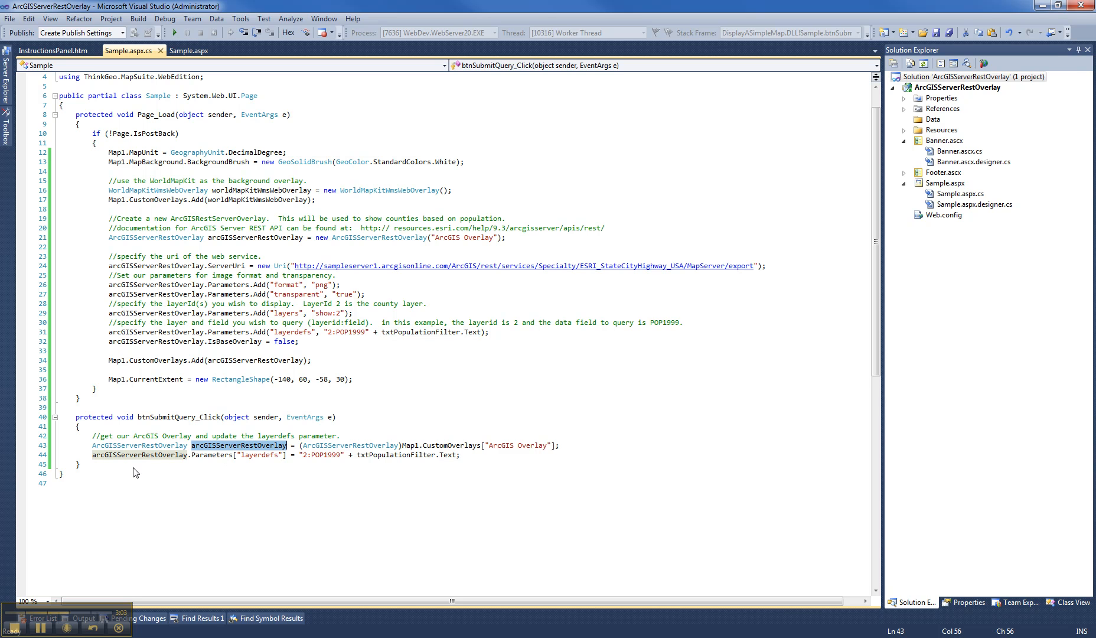
pyautogui.doubleClick(120, 455)
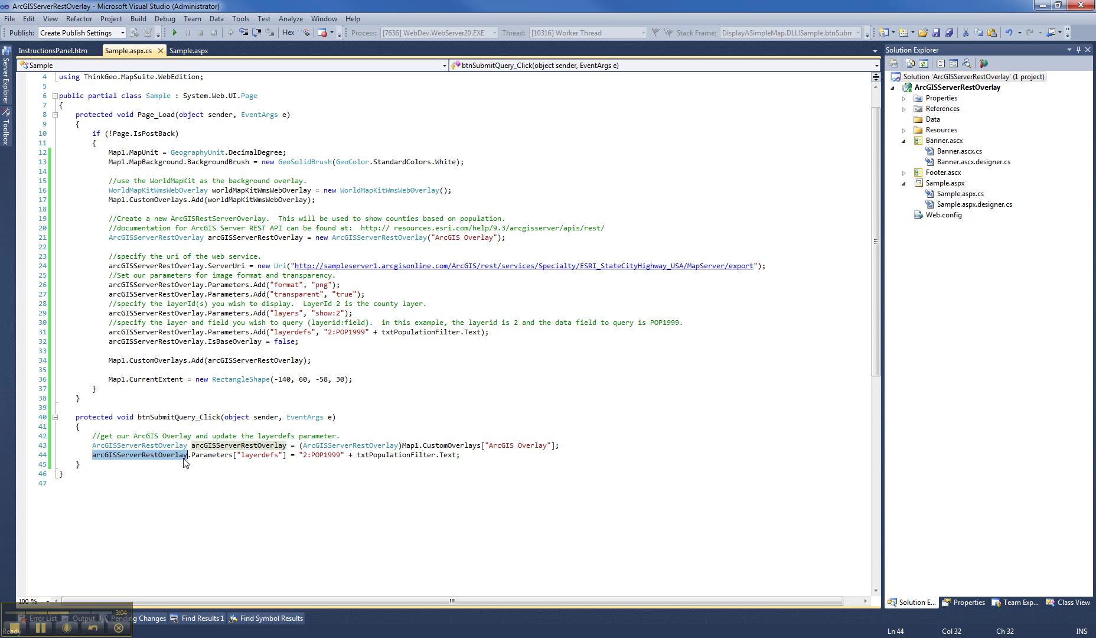
pyautogui.doubleClick(253, 455)
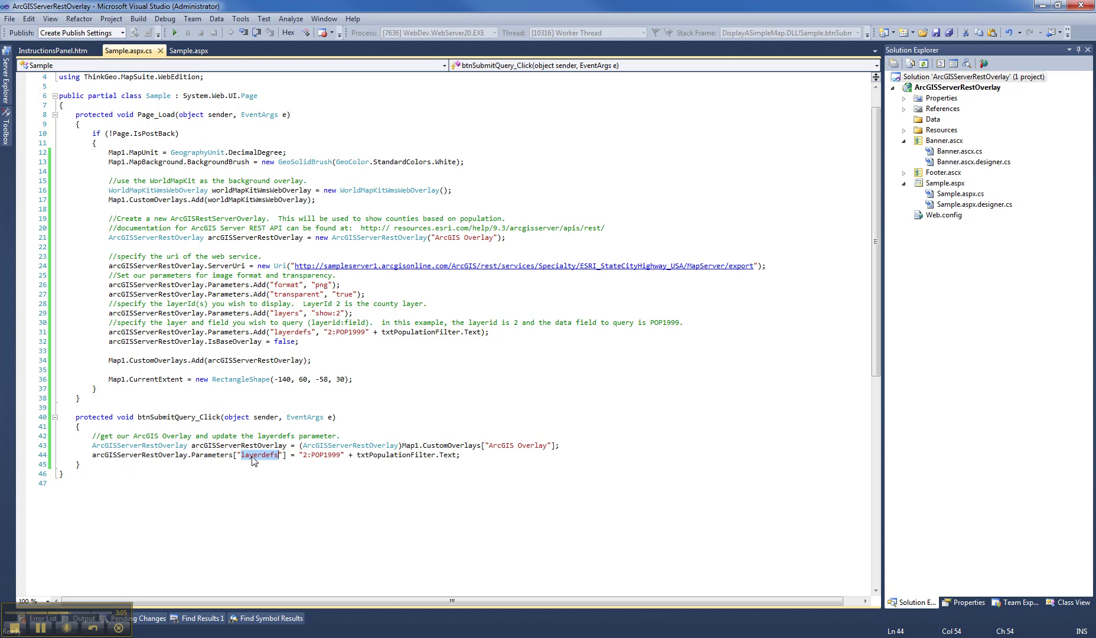
pyautogui.click(350, 461)
pyautogui.moveTo(359, 456); pyautogui.dragTo(461, 455)
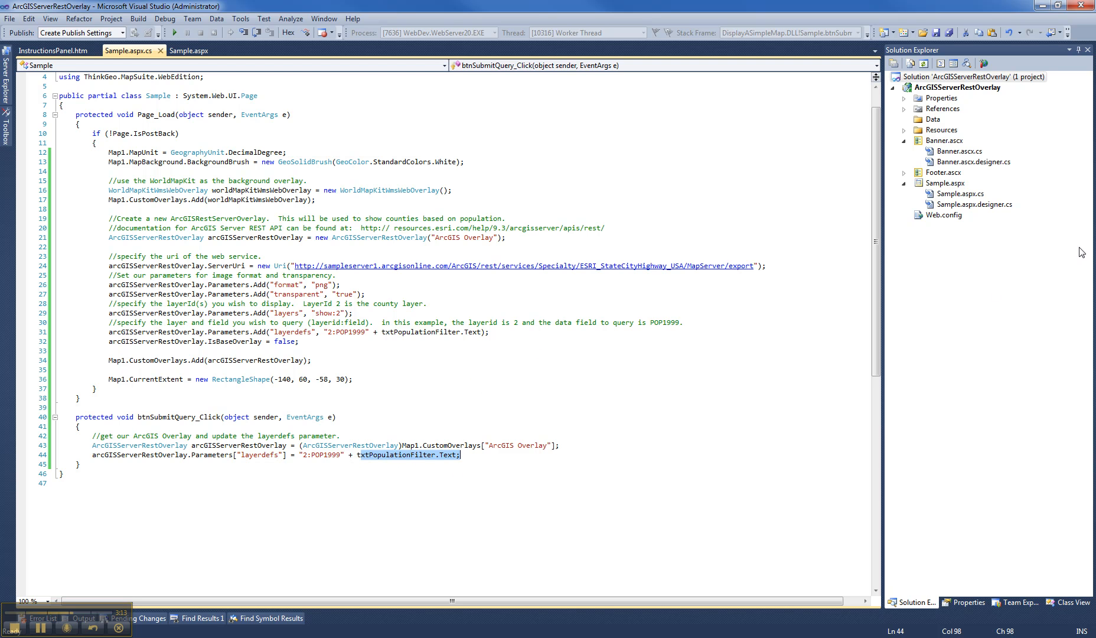
pyautogui.click(419, 229)
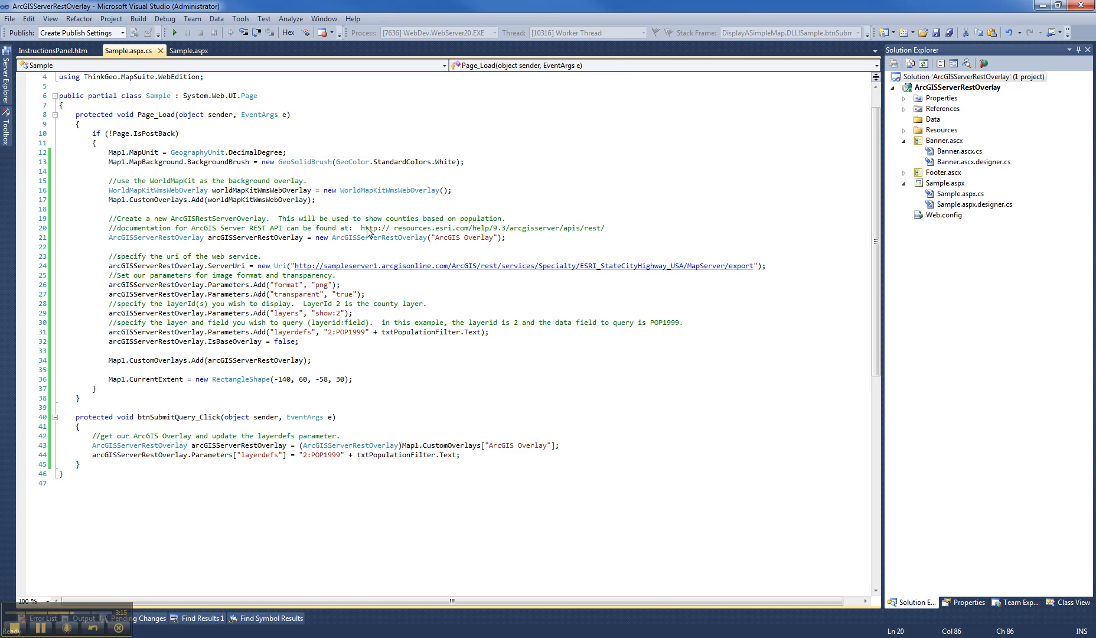
pyautogui.moveTo(361, 229); pyautogui.dragTo(612, 231)
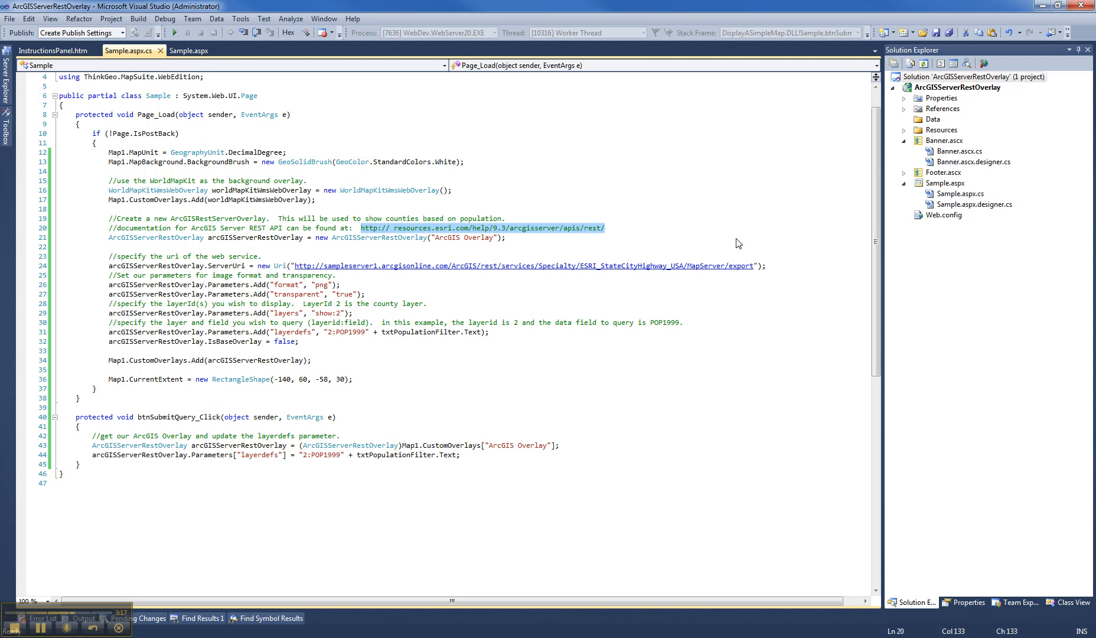
pyautogui.hotkey('alt', 'Tab')
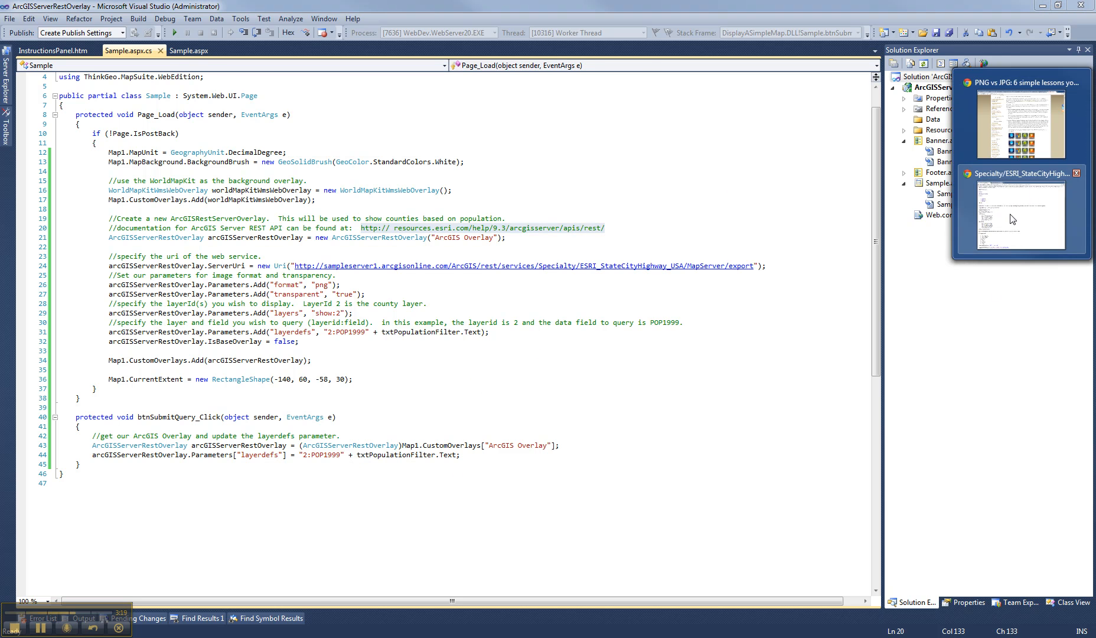
pyautogui.click(1011, 219)
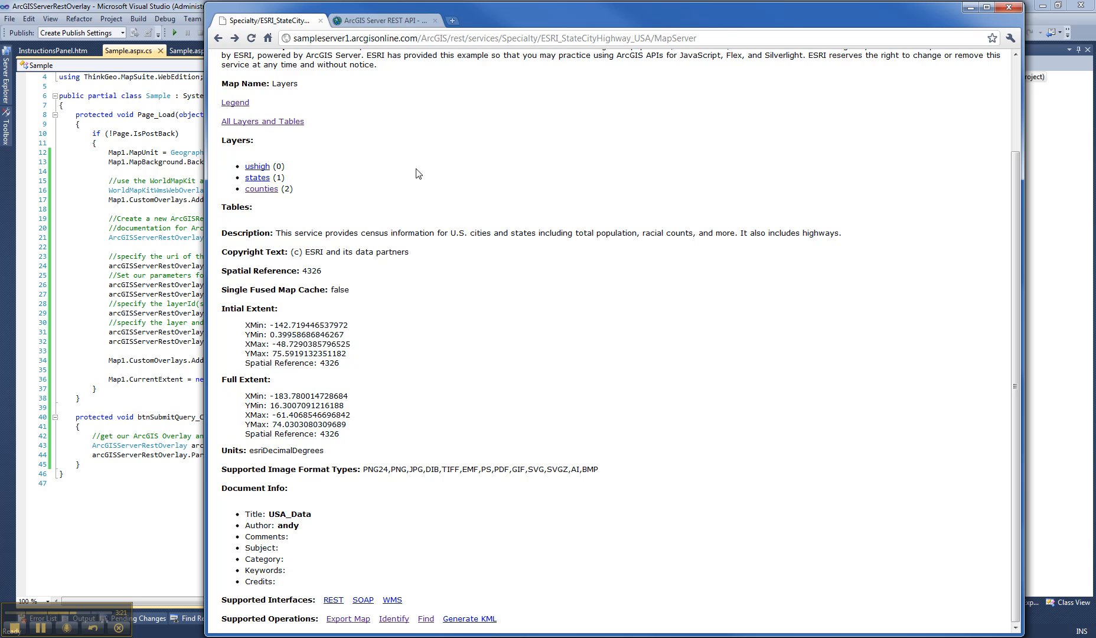
pyautogui.click(400, 21)
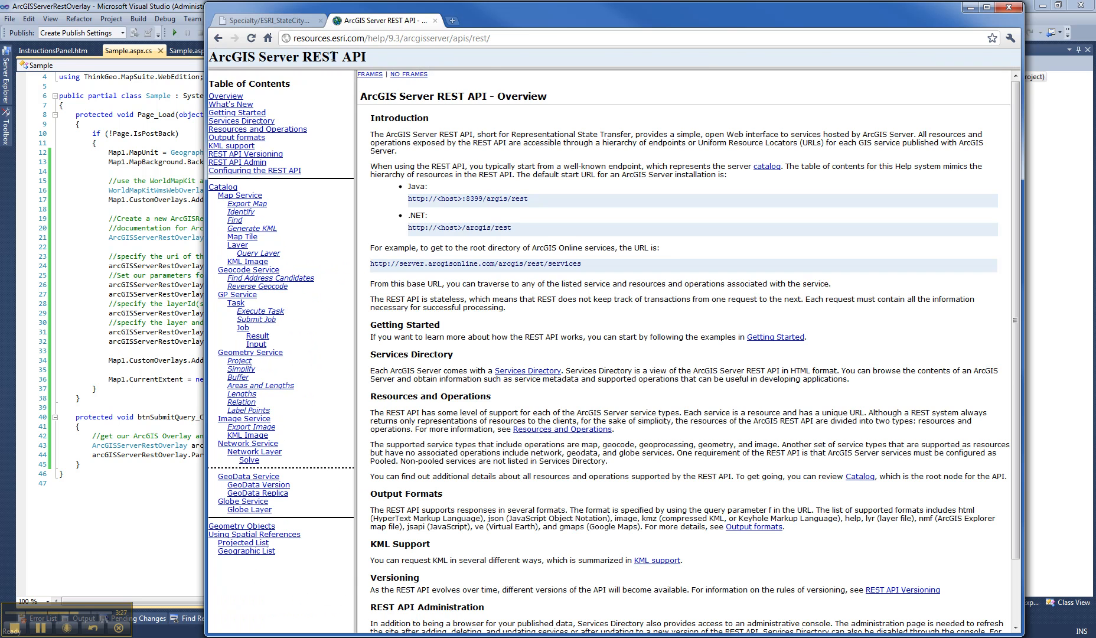
pyautogui.click(274, 21)
pyautogui.scroll(5, 380, 180)
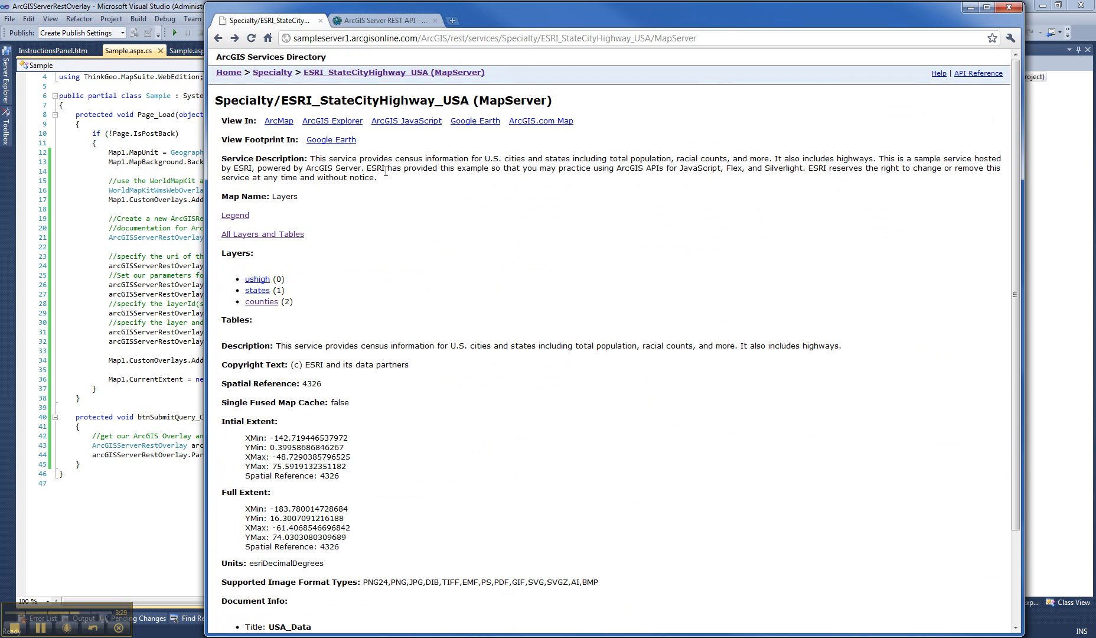
pyautogui.click(229, 72)
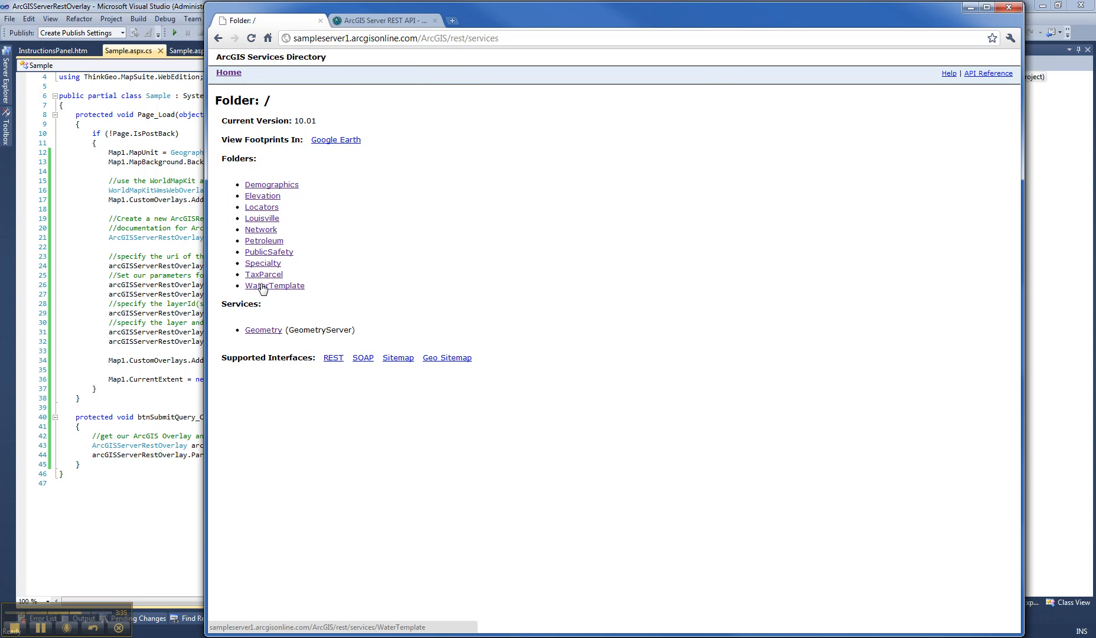
pyautogui.click(156, 8)
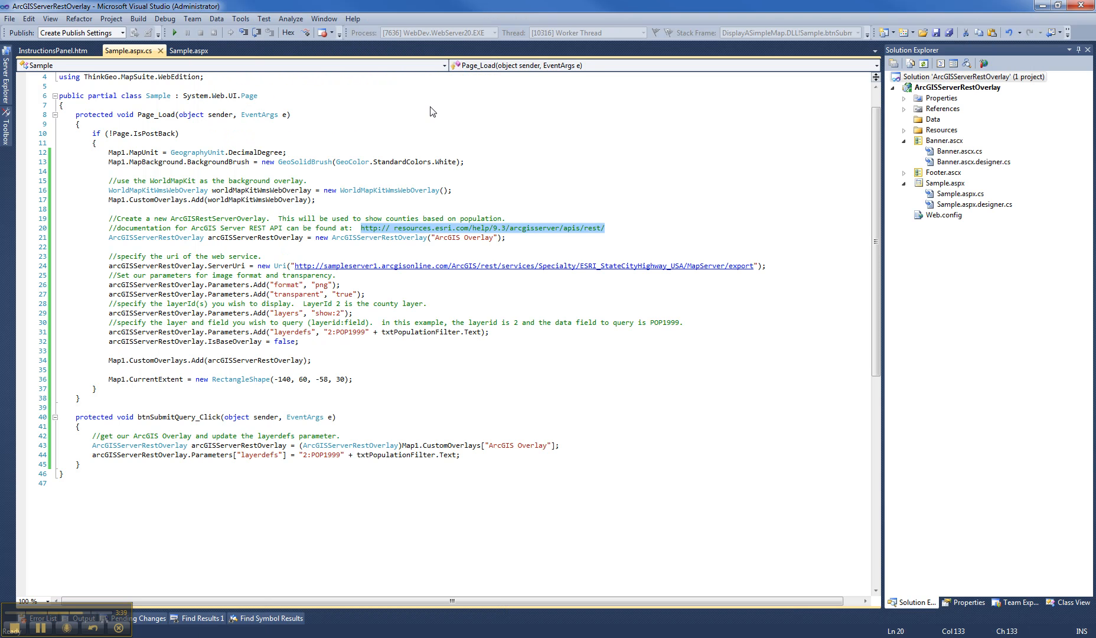